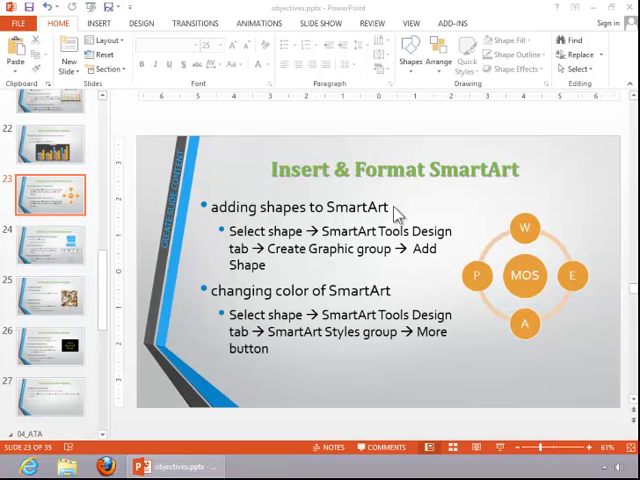
# Show the Insert ribbon commands before selecting the slide 23 cycle graphic
pyautogui.click(99, 23)
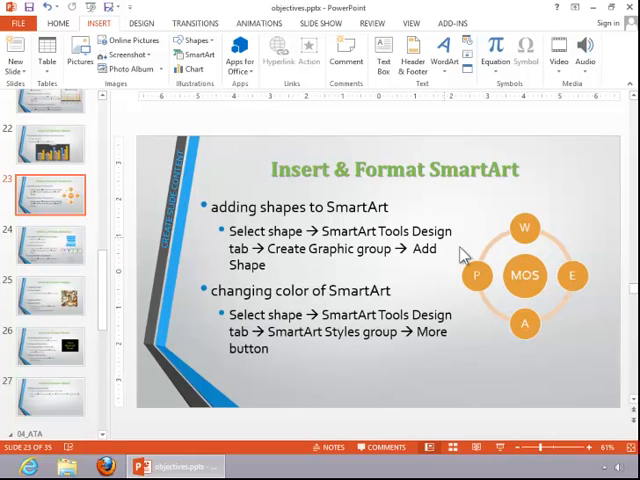
# Add a shape after the last circle of the MOS cycle, label it O, and show the Text Pane
pyautogui.click(503, 236)
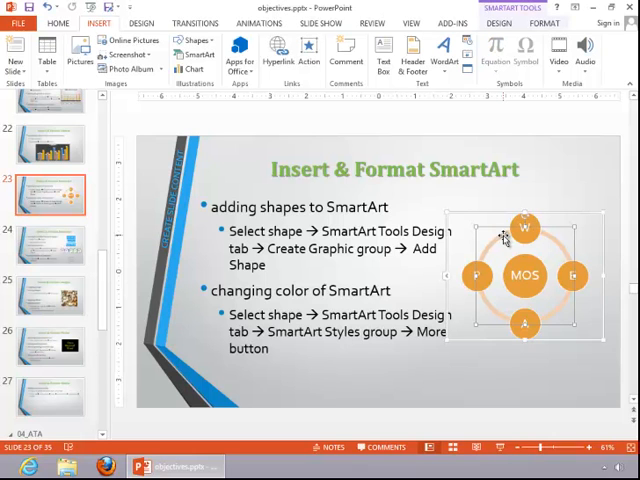
pyautogui.click(499, 23)
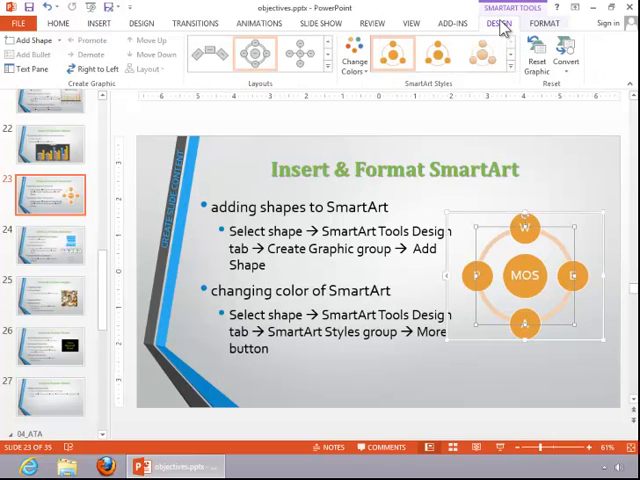
pyautogui.click(59, 42)
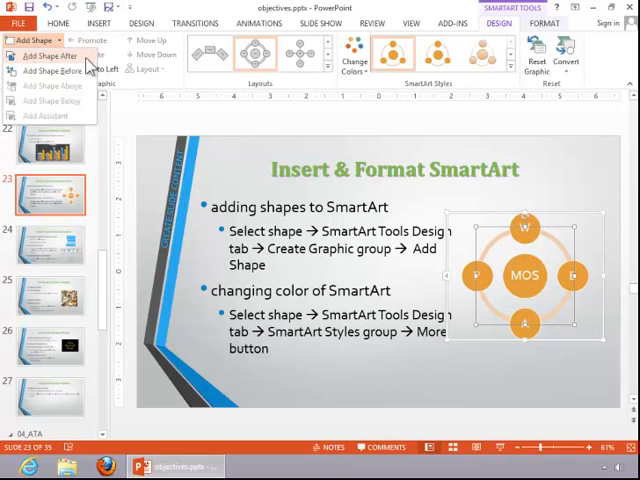
pyautogui.click(50, 70)
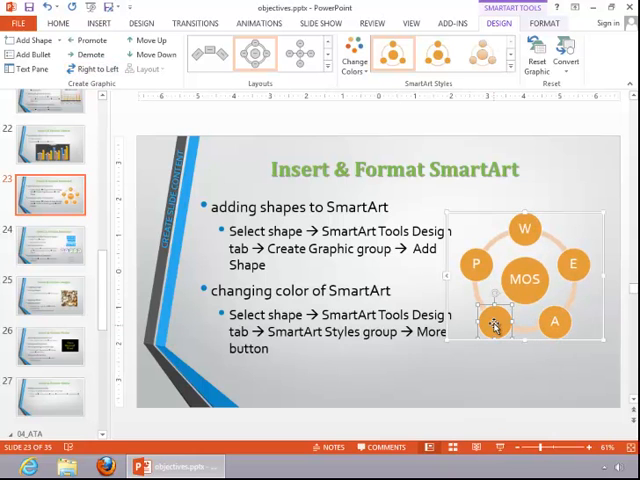
pyautogui.click(494, 325)
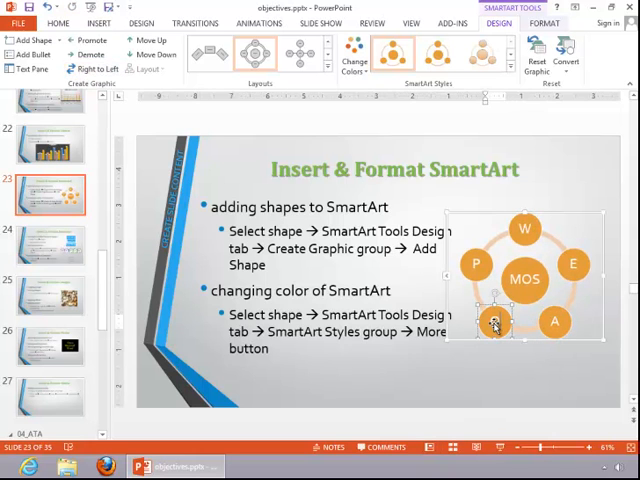
pyautogui.write('O')
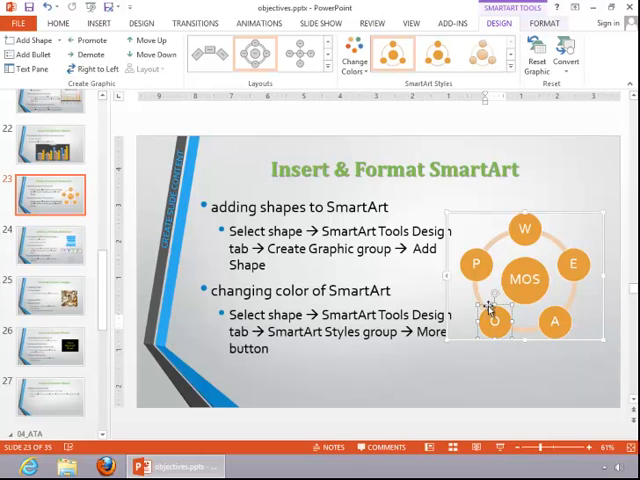
pyautogui.click(447, 276)
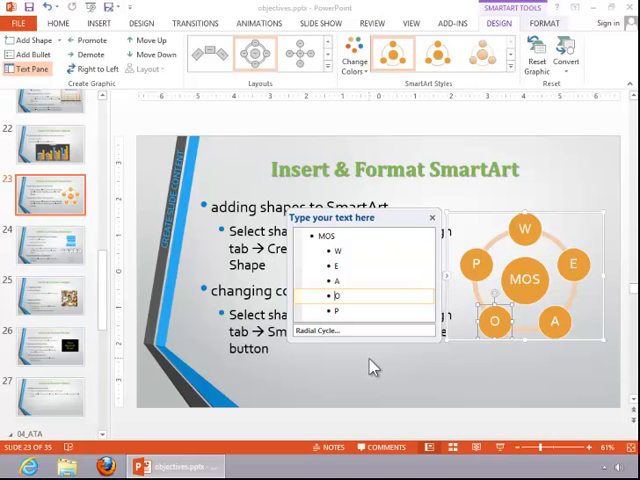
# Close the cycle's Text Pane outline
pyautogui.click(432, 218)
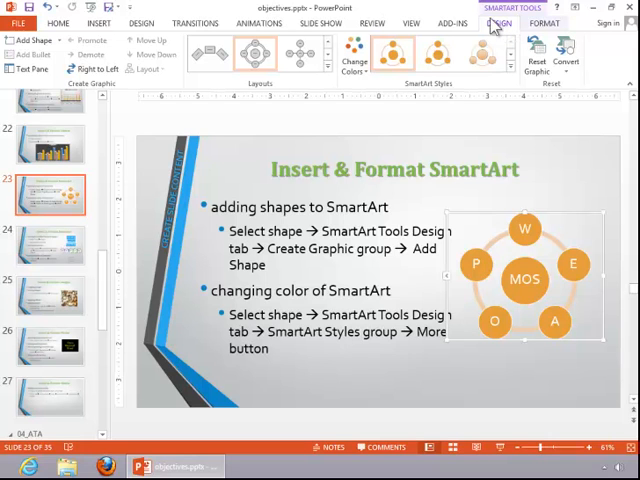
# Apply the Colorful – Accent Colors scheme to the MOS cycle and go to slide 24
pyautogui.click(355, 62)
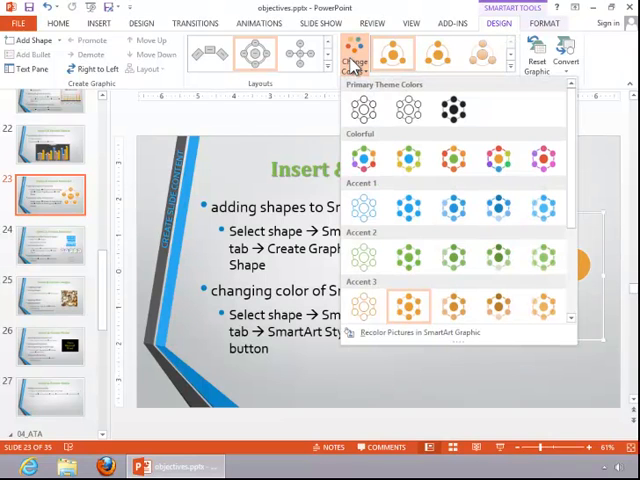
pyautogui.click(366, 160)
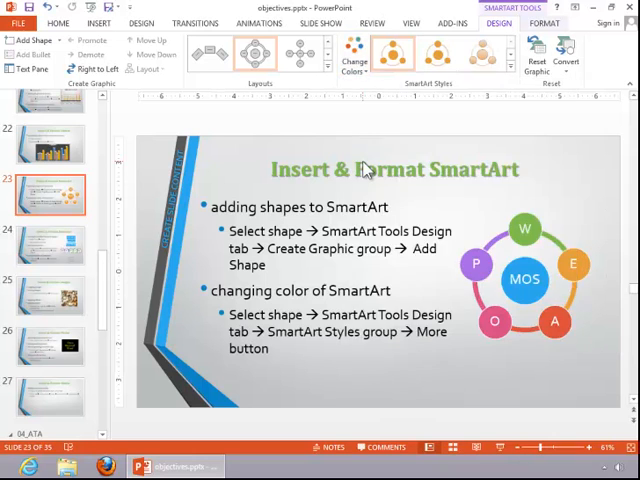
pyautogui.click(64, 247)
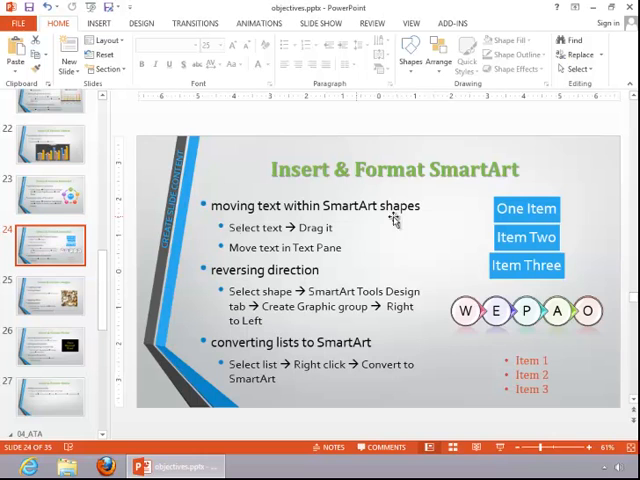
# Drag the word Item in front of One so the top shape reads Item One
pyautogui.click(532, 208)
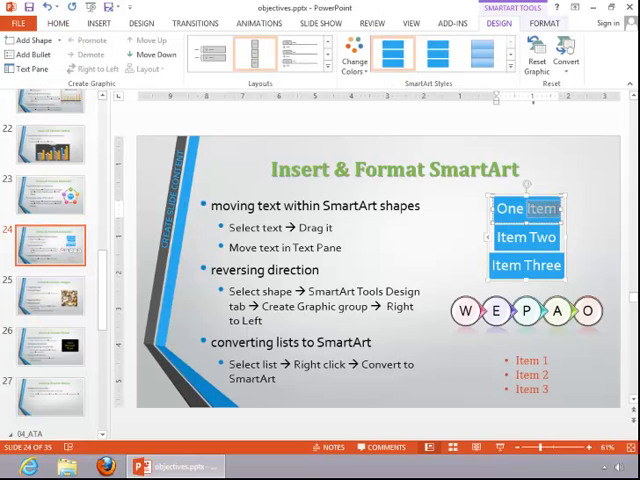
pyautogui.doubleClick(543, 208)
pyautogui.moveTo(543, 208); pyautogui.dragTo(499, 210)
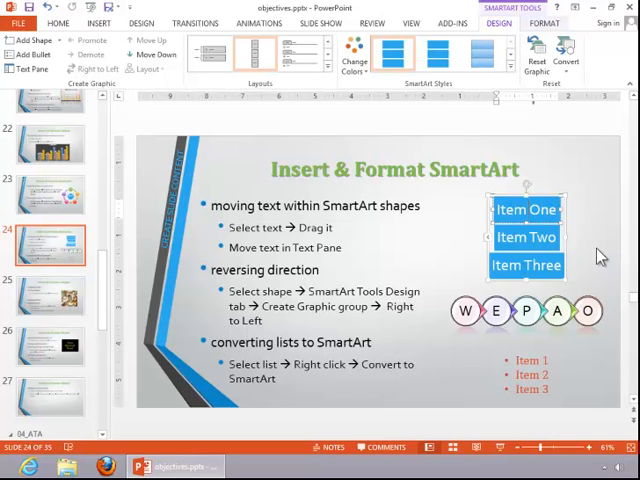
pyautogui.click(466, 310)
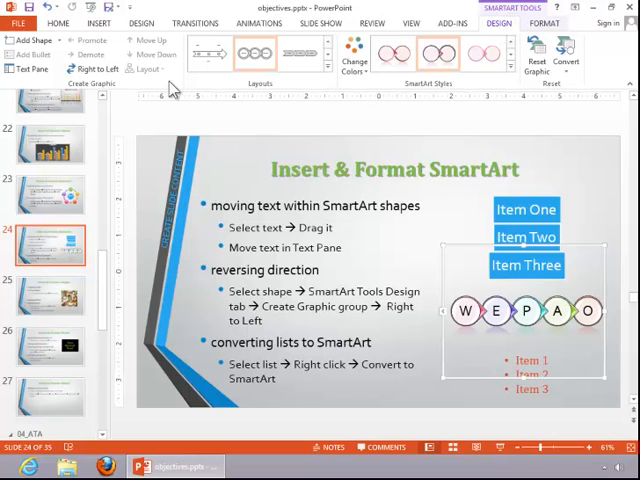
pyautogui.click(98, 69)
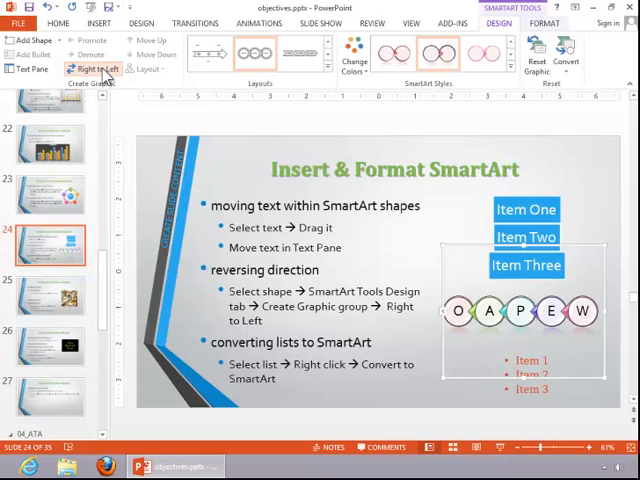
pyautogui.click(98, 69)
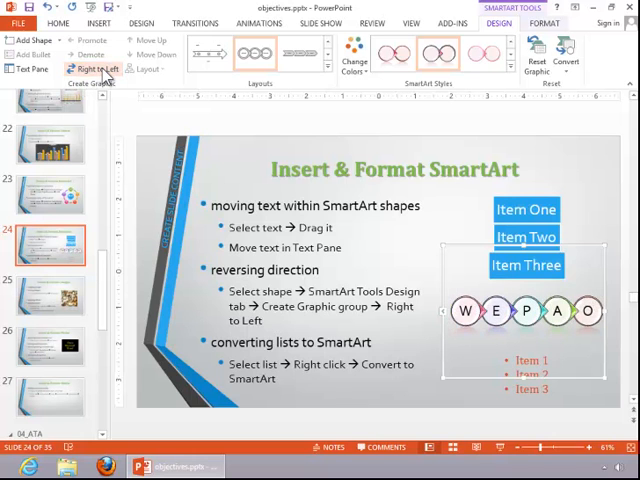
# Select the Item 1–3 bulleted lines and bring up their Convert to SmartArt options
pyautogui.click(388, 380)
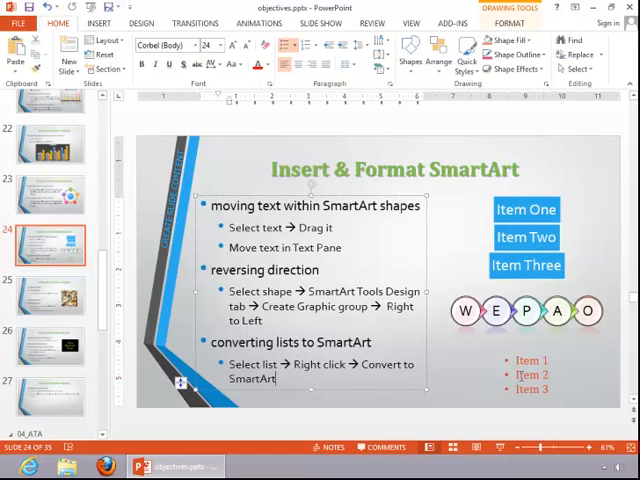
pyautogui.moveTo(517, 356); pyautogui.dragTo(551, 388)
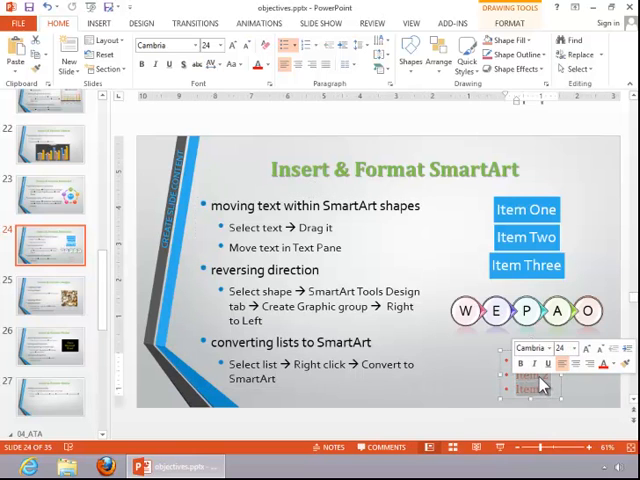
pyautogui.rightClick(543, 384)
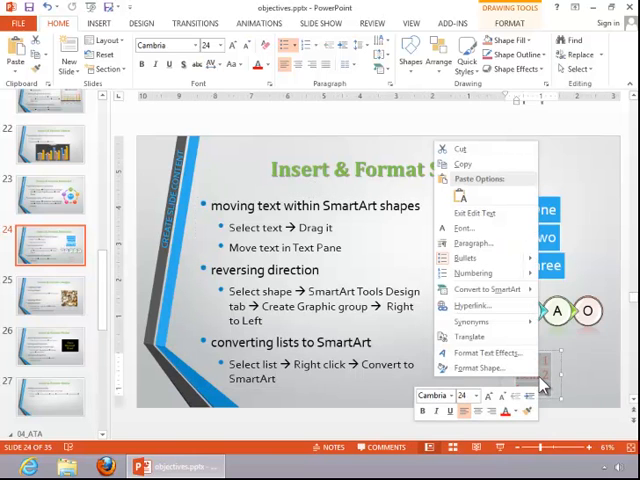
pyautogui.moveTo(487, 289)
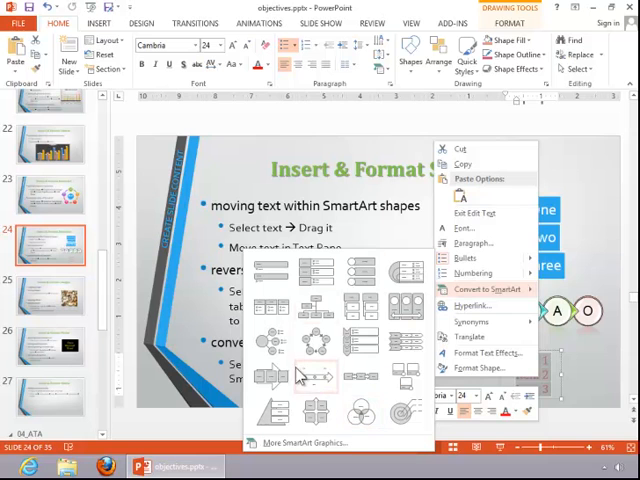
# Convert the list to a Basic Chevron Process layout from the Process category
pyautogui.click(316, 444)
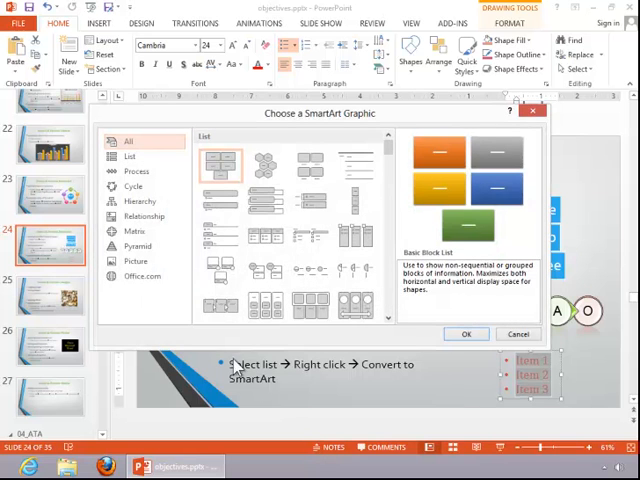
pyautogui.click(136, 171)
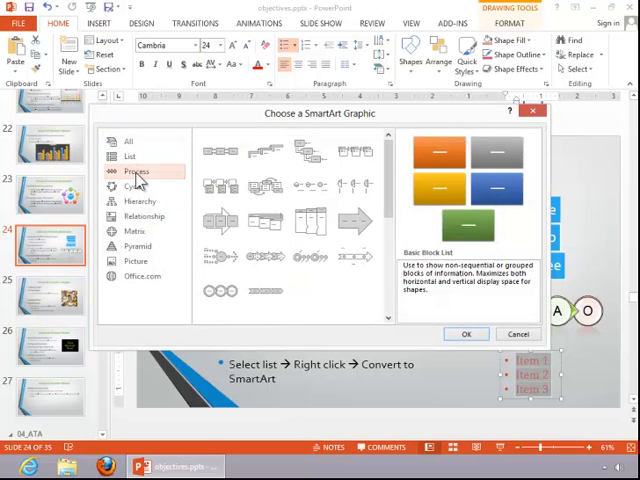
pyautogui.click(268, 295)
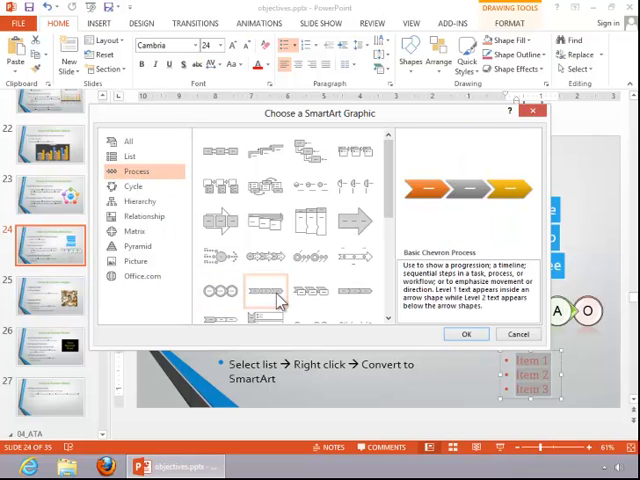
pyautogui.click(466, 334)
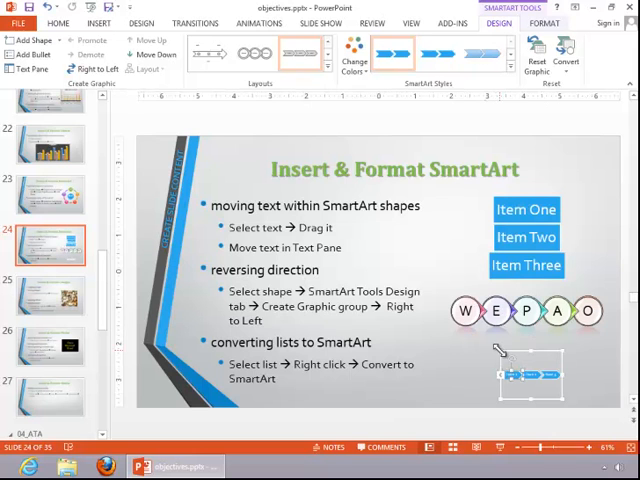
# Enlarge the chevron graphic from its top-left handle and apply a Colorful accent scheme
pyautogui.moveTo(497, 350)
pyautogui.mouseDown()
pyautogui.moveTo(416, 325)
pyautogui.moveTo(476, 345)
pyautogui.mouseUp()
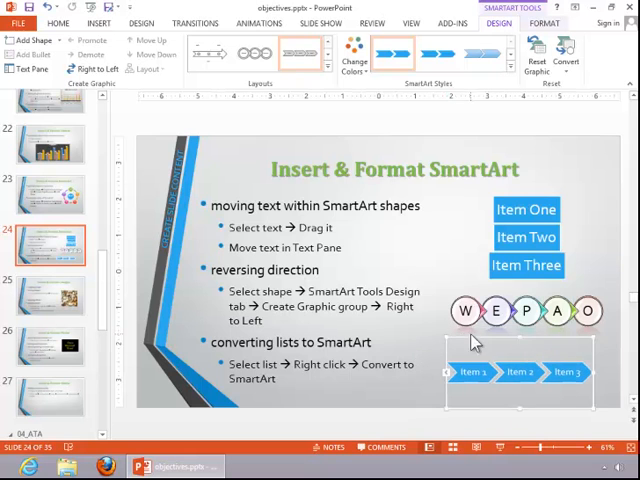
pyautogui.click(355, 62)
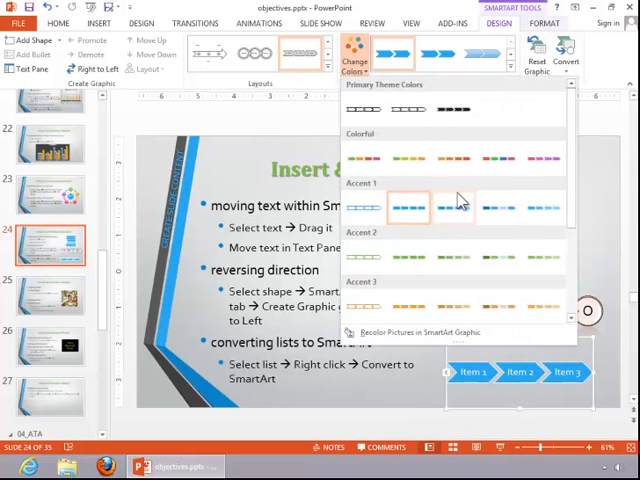
pyautogui.click(498, 160)
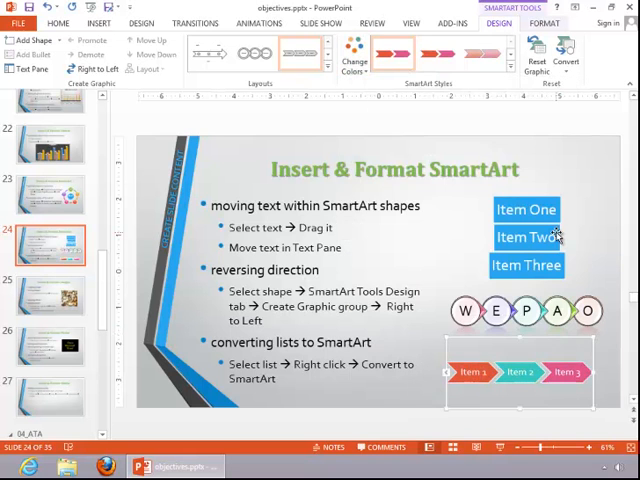
pyautogui.click(608, 244)
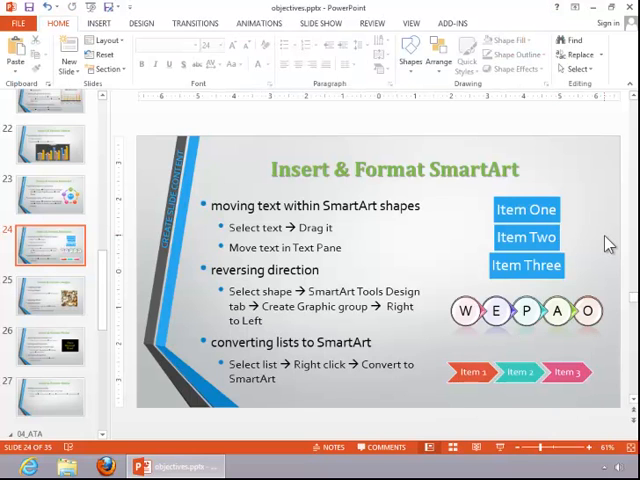